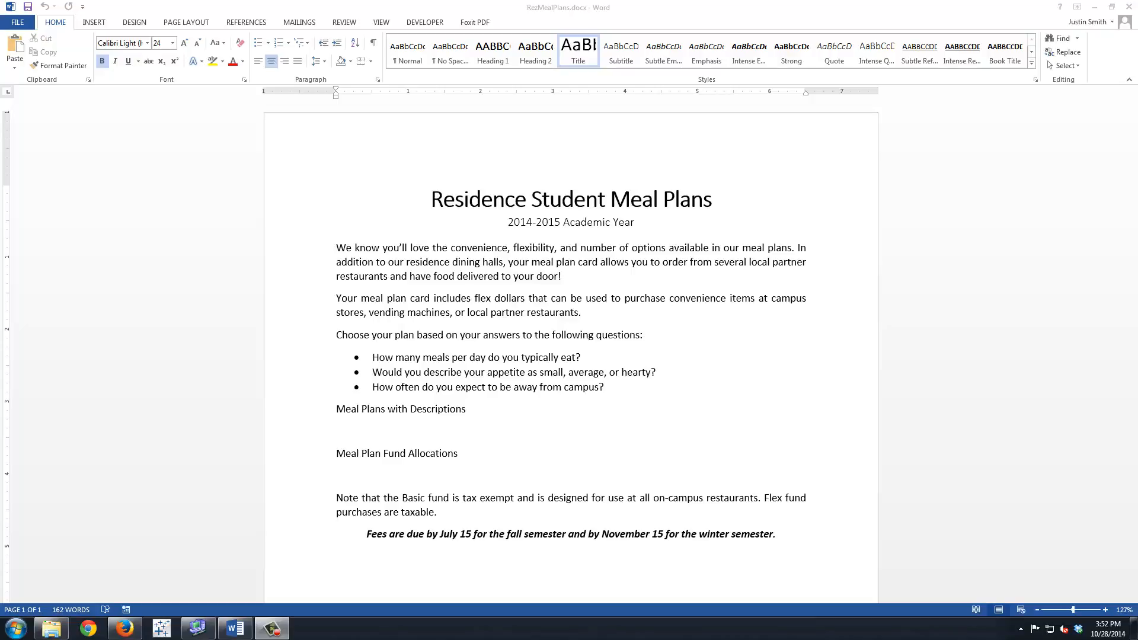
Save a copy of the document in the Ch7 folder as 7.3-RezMealPlans- followed by the student's full name.
{"action": "left_click", "coordinate": [19, 23]}
{"action": "left_click", "coordinate": [27, 141]}
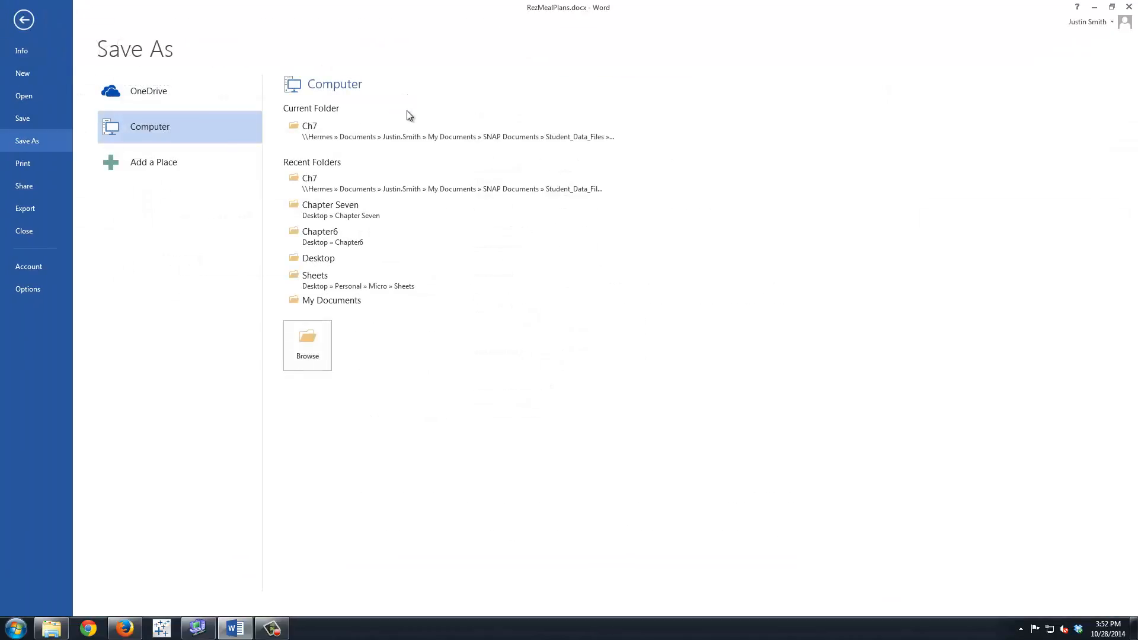
{"action": "left_click", "coordinate": [338, 134]}
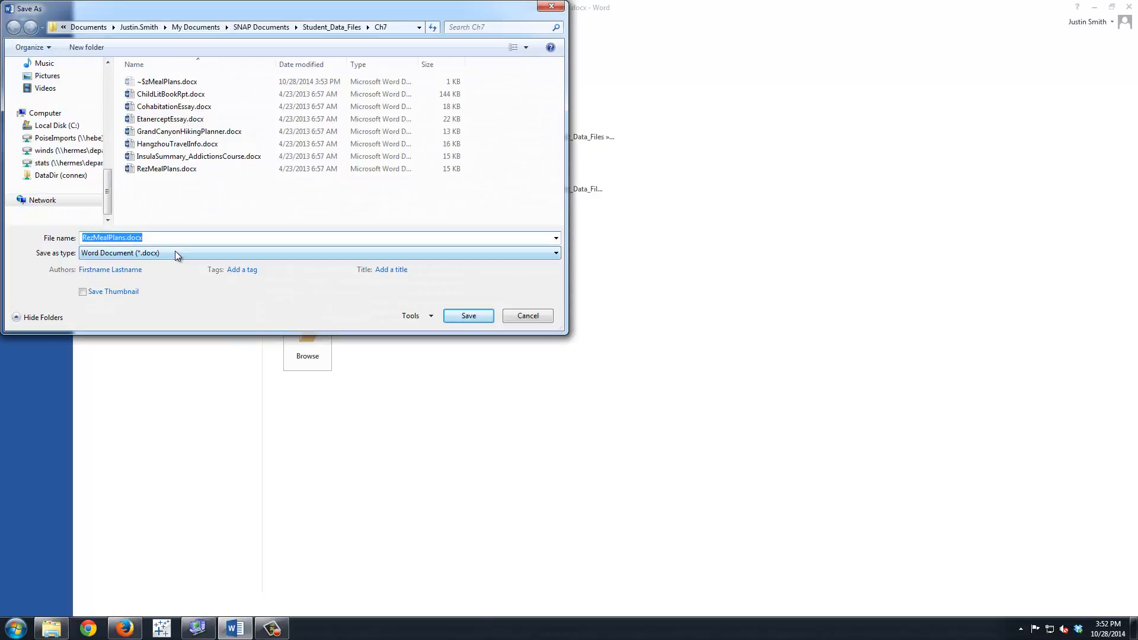
{"action": "type", "text": "7.3-RezMealPlans-Justin Smith"}
{"action": "left_click", "coordinate": [468, 316]}
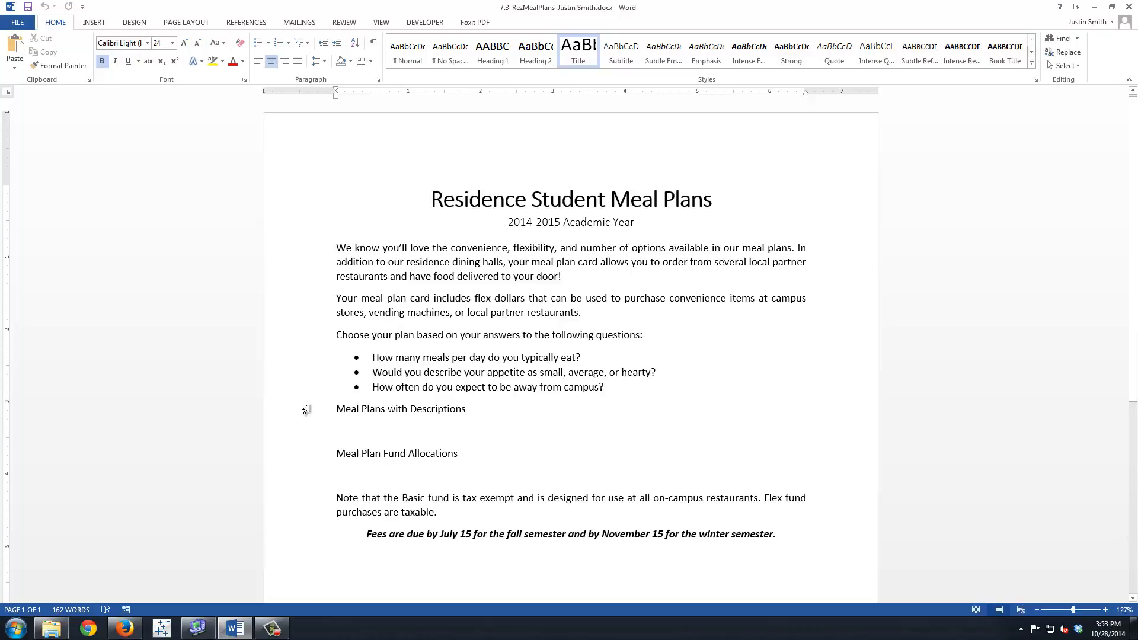
Insert a table with three columns and two rows in the blank line below Meal Plans with Descriptions.
{"action": "left_click", "coordinate": [344, 422]}
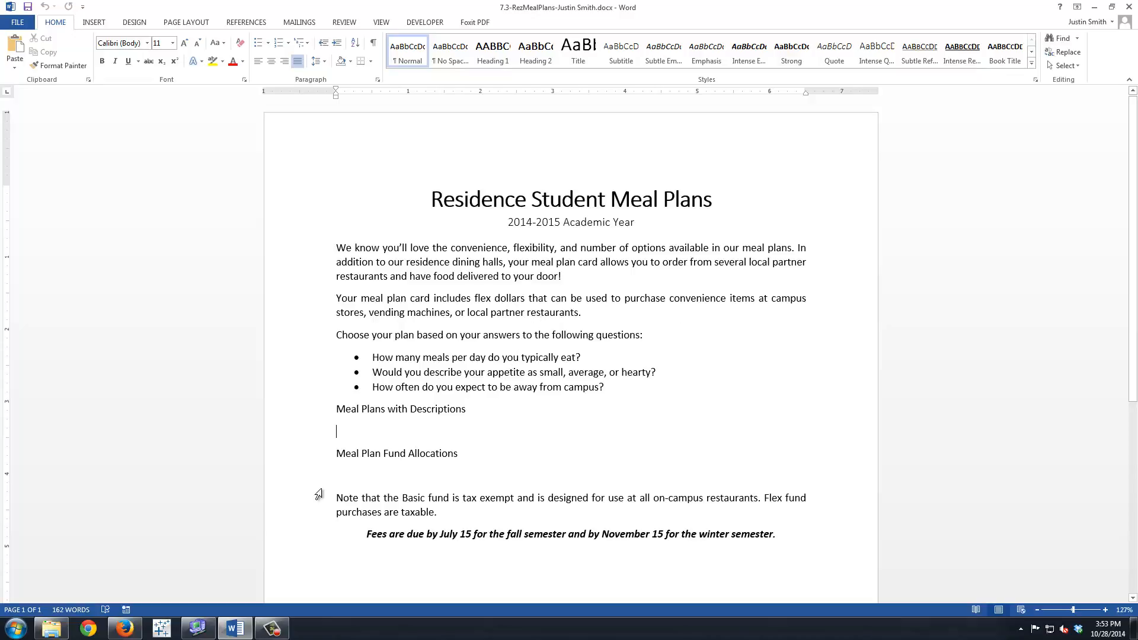
{"action": "left_click", "coordinate": [97, 24]}
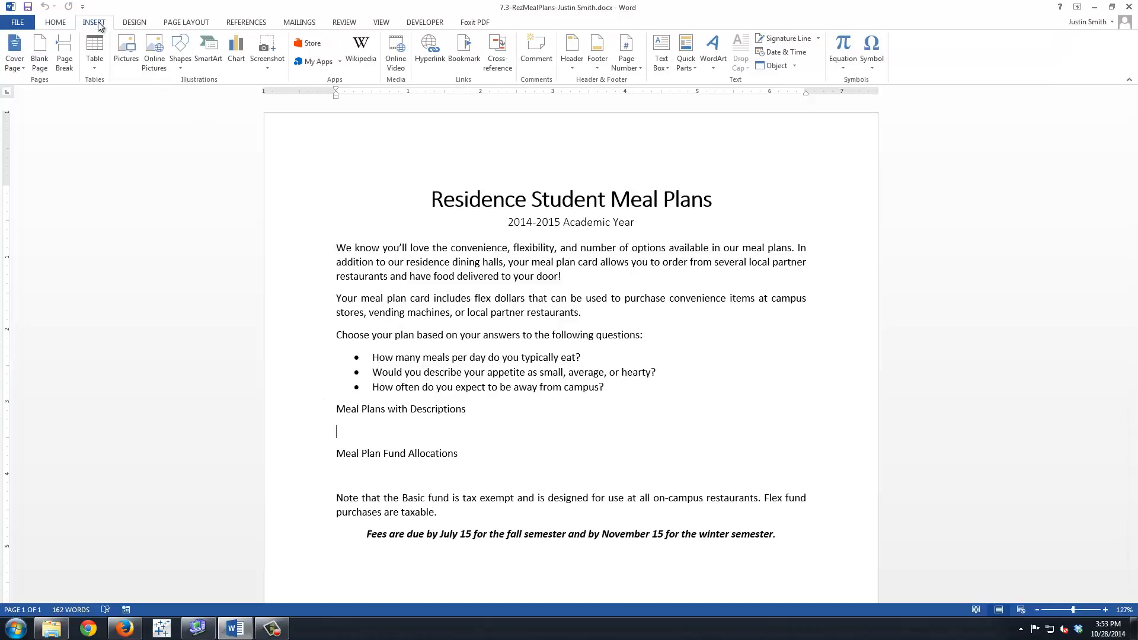
{"action": "left_click", "coordinate": [96, 69]}
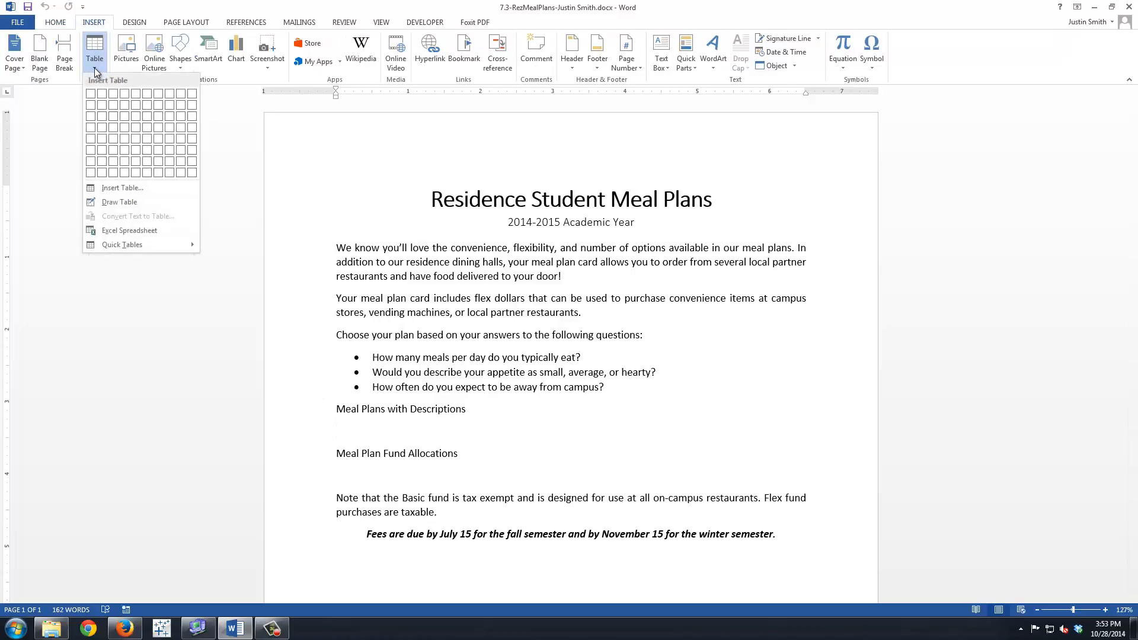
{"action": "left_click", "coordinate": [114, 107]}
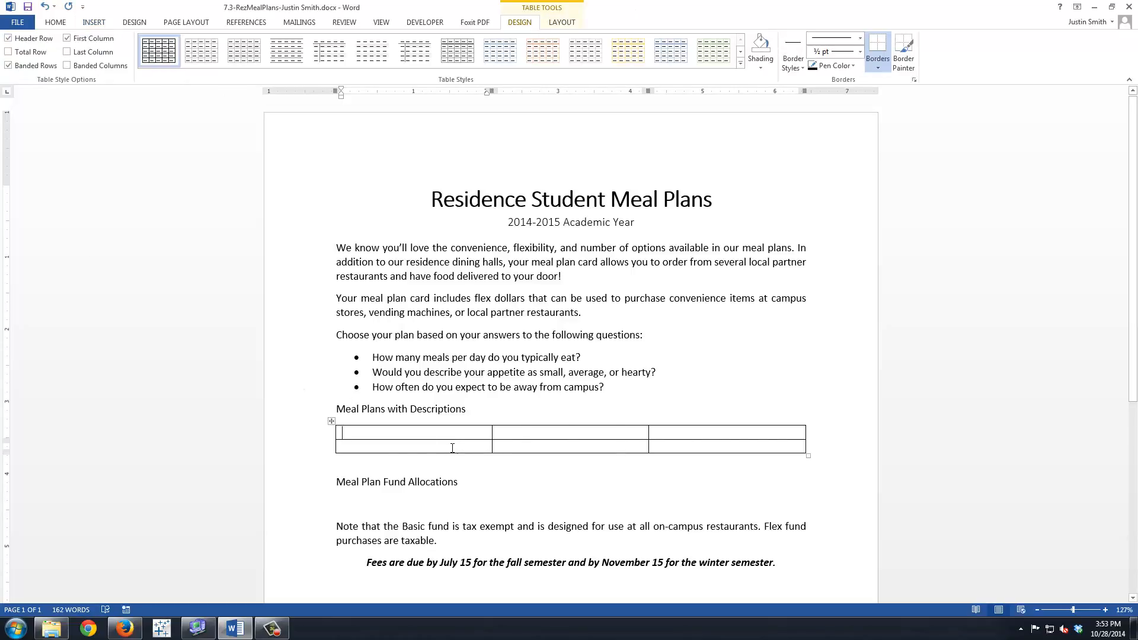
{"action": "left_click", "coordinate": [332, 421]}
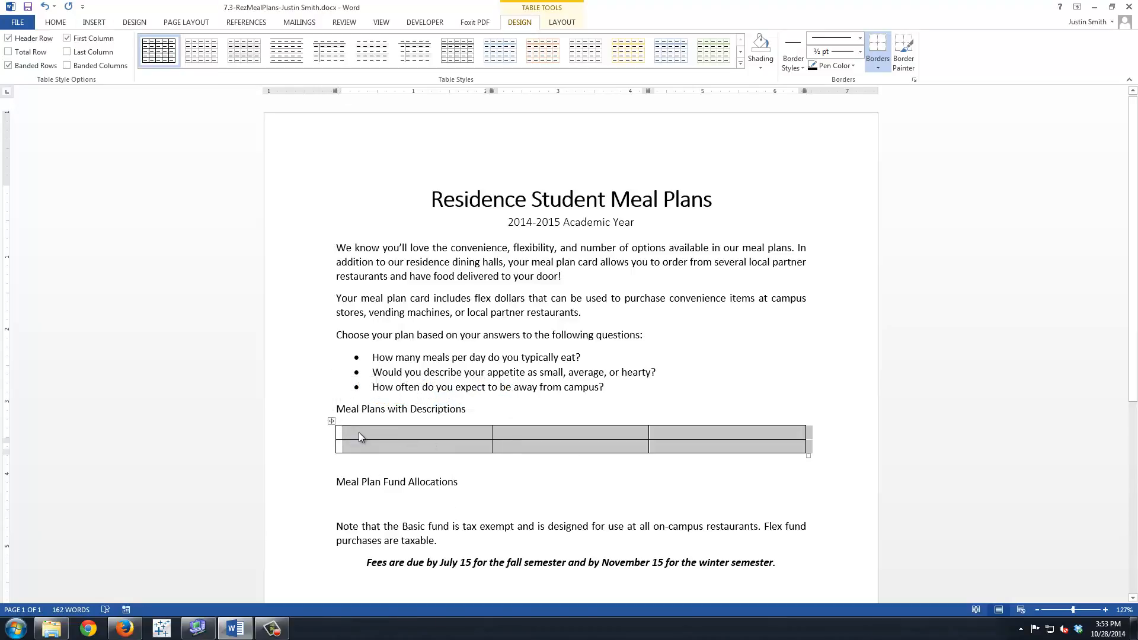
Fill the first row of the new table with the headings Meal Plan Name, Cost and Description.
{"action": "left_click", "coordinate": [358, 433]}
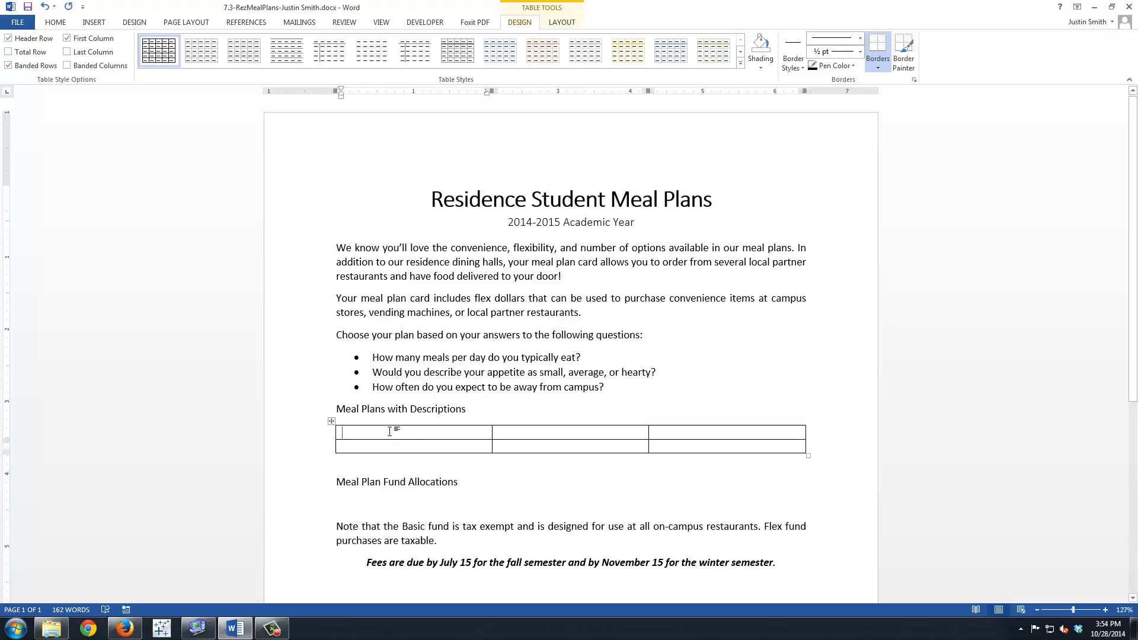
{"action": "type", "text": "Mel"}
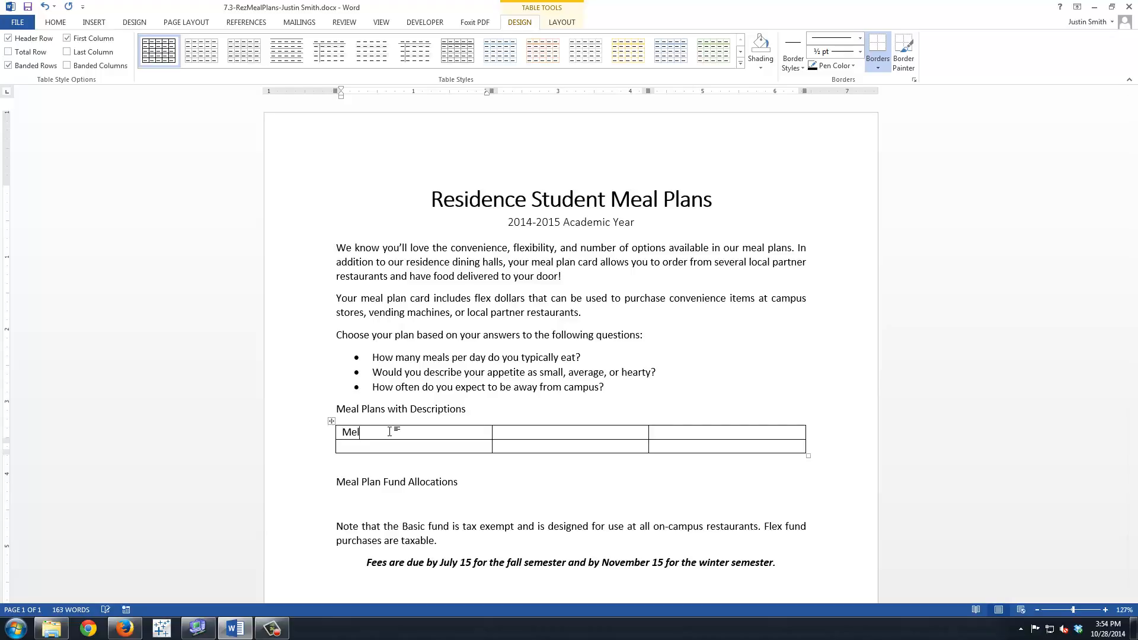
{"action": "key", "text": "BackSpace"}
{"action": "type", "text": "al Plan Name"}
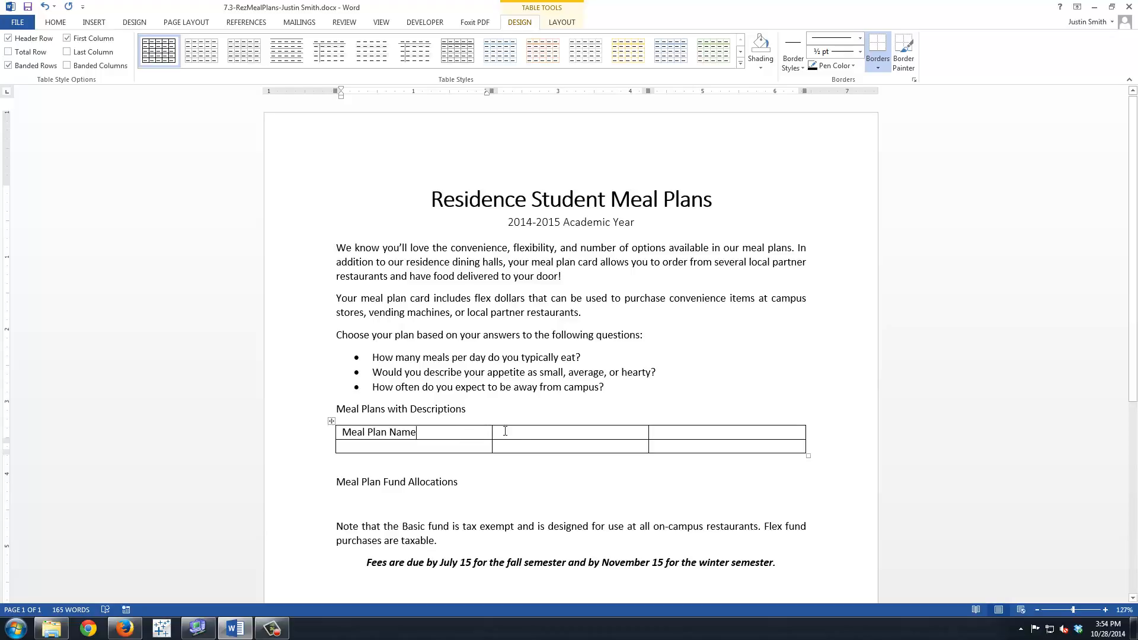
{"action": "left_click", "coordinate": [538, 432]}
{"action": "type", "text": "Cost"}
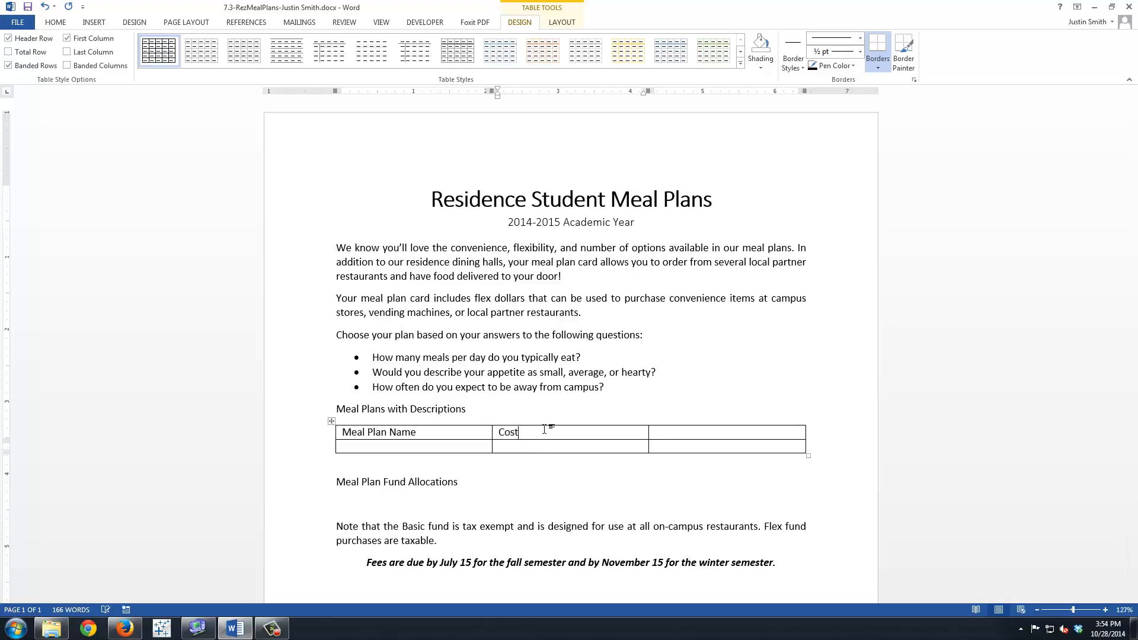
{"action": "key", "text": "Tab"}
{"action": "type", "text": "Description"}
Enter Minimum as the plan name and $1,900 as its cost in the table's second row.
{"action": "key", "text": "Tab"}
{"action": "type", "text": "Minimum"}
{"action": "key", "text": "Tab"}
{"action": "type", "text": "$1,900"}
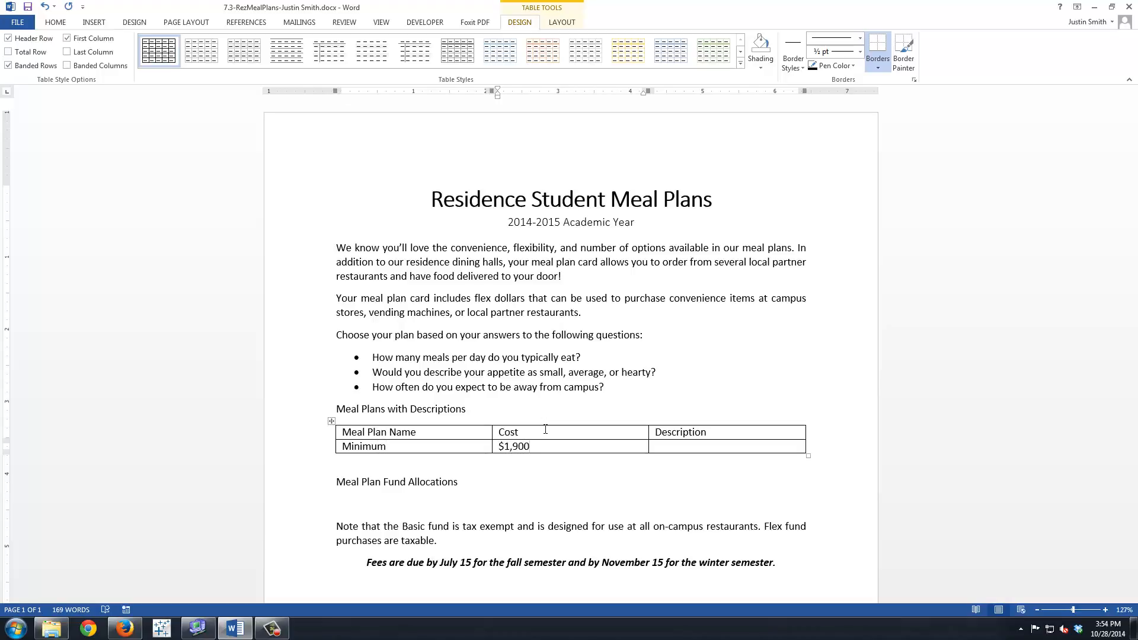
Enter the Minimum plan's description, "Suitable for students with small appetites who plan to be away from residence most weekends.", and add a new row.
{"action": "key", "text": "Tab"}
{"action": "type", "text": "Suitable for students"}
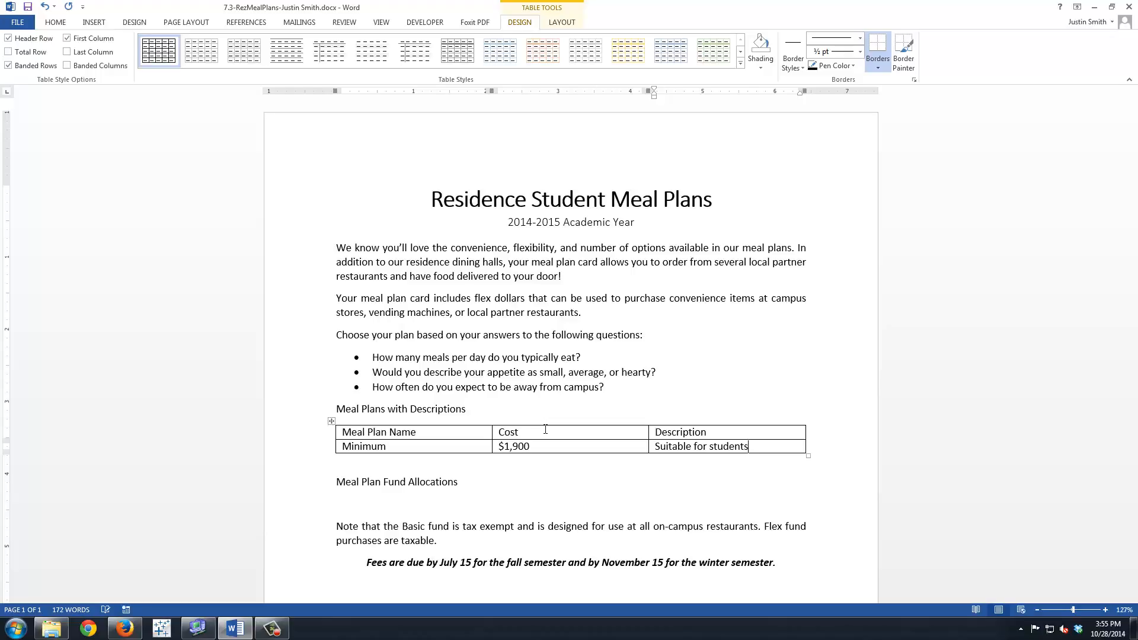
{"action": "type", "text": " with small appetites "}
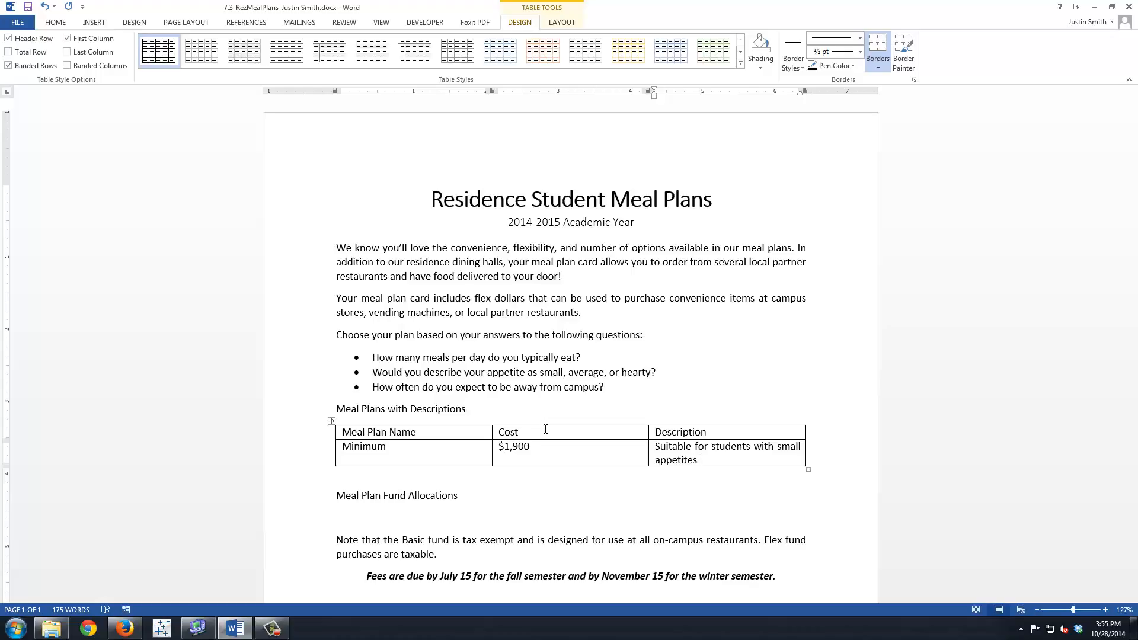
{"action": "type", "text": "who plan to be away from r"}
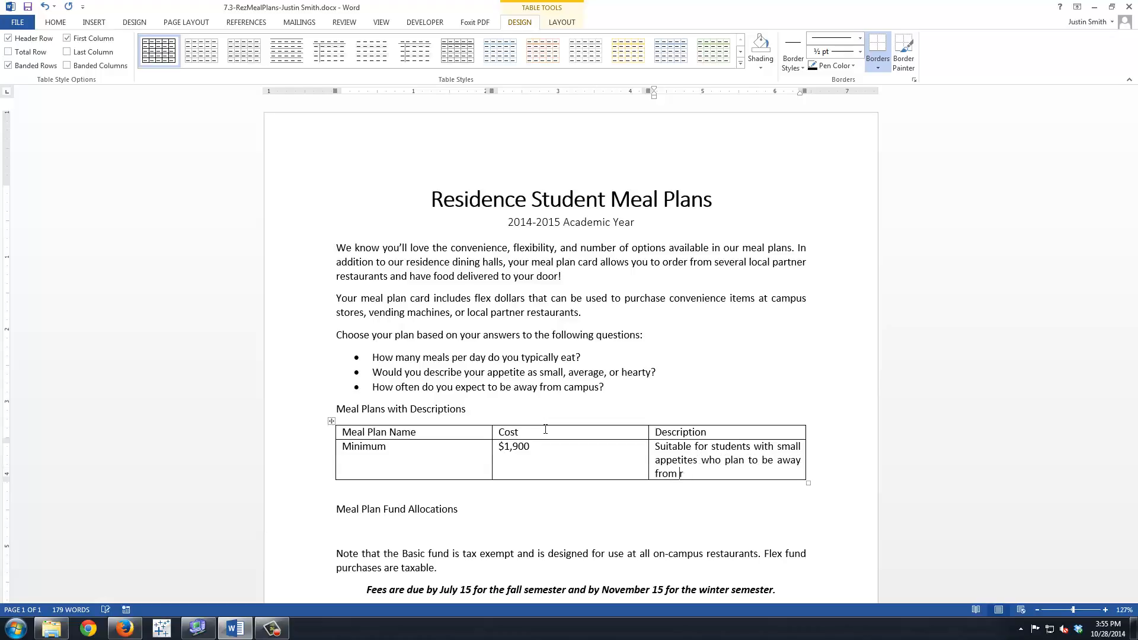
{"action": "type", "text": "esidence most weekeds."}
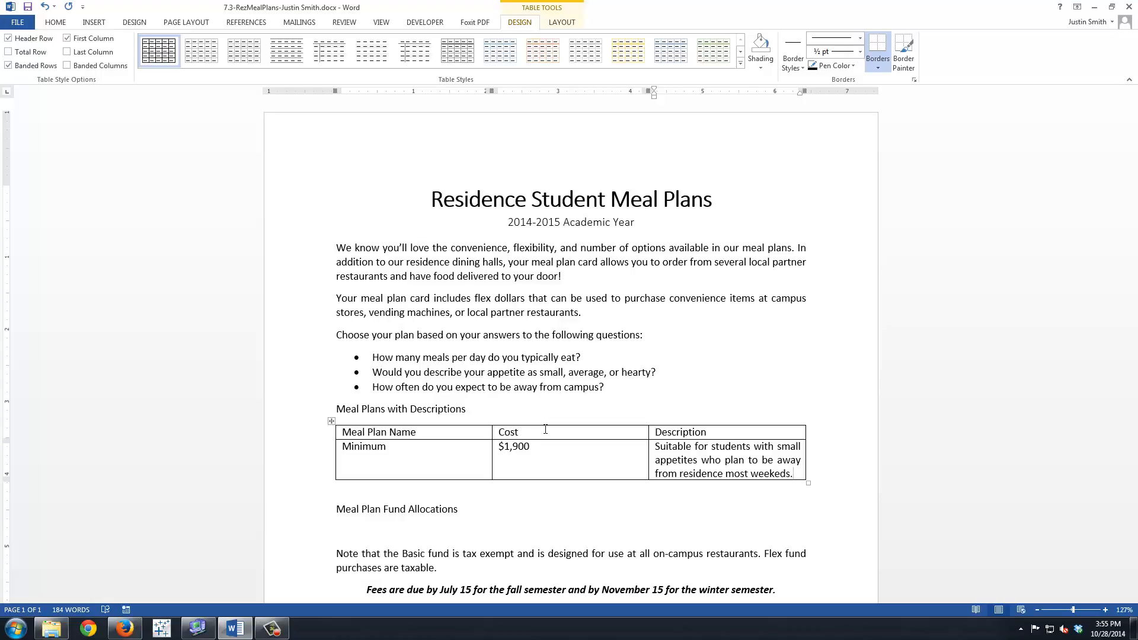
{"action": "key", "text": "Tab"}
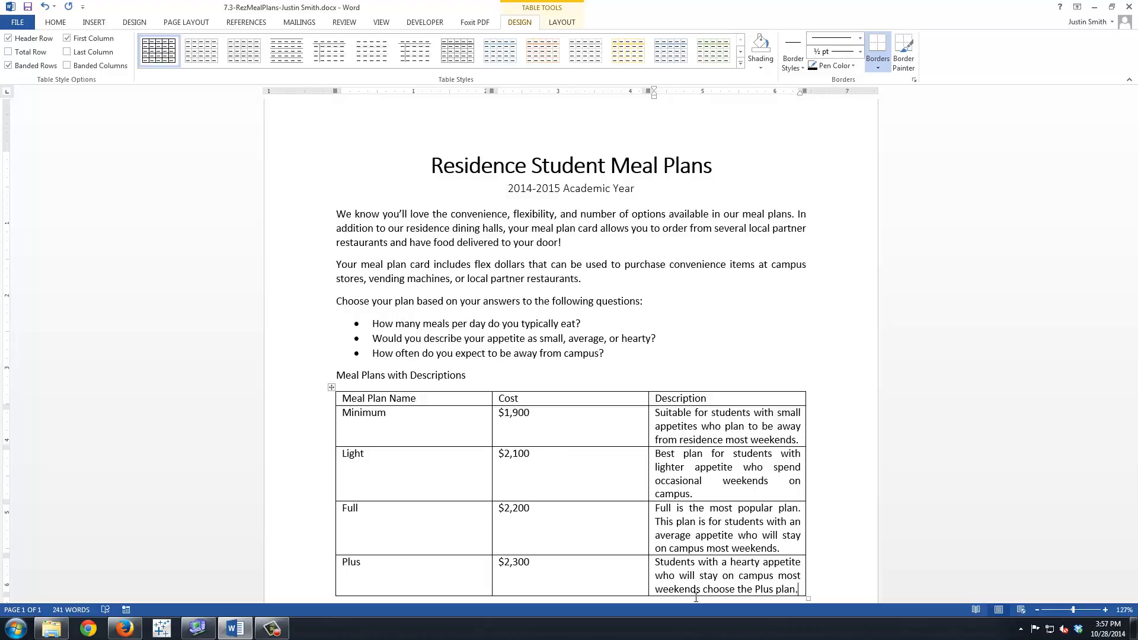
Insert a table with five columns, five rows and automatic fixed column width in the blank line below Meal Plan Fund Allocations.
{"action": "scroll", "coordinate": [600, 467], "scroll_direction": "down", "scroll_amount": 1}
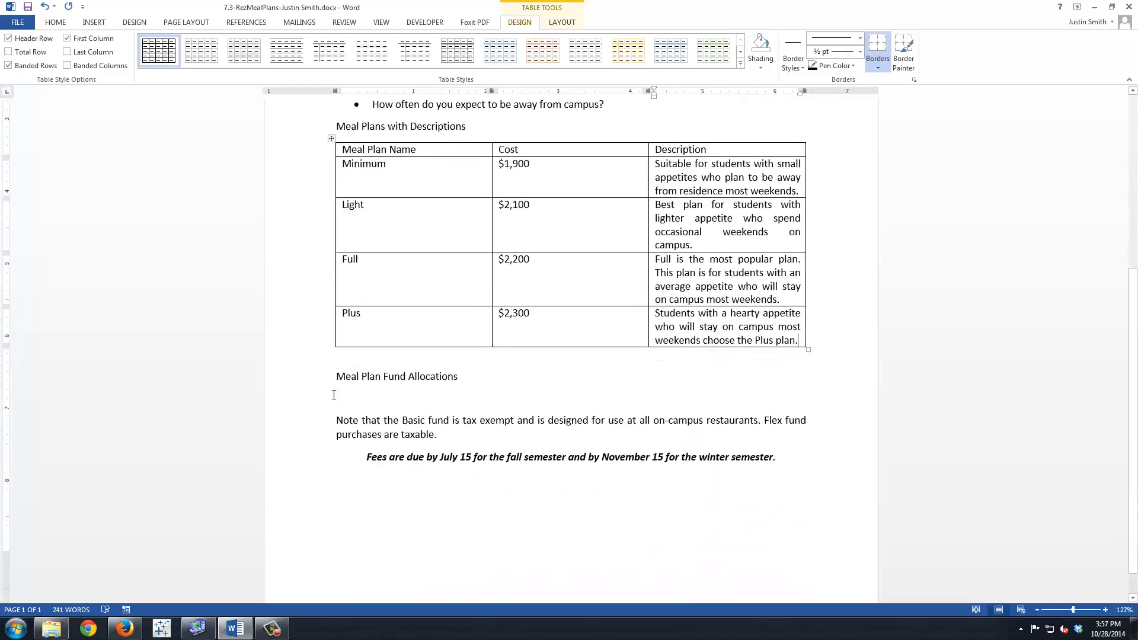
{"action": "left_click", "coordinate": [341, 395]}
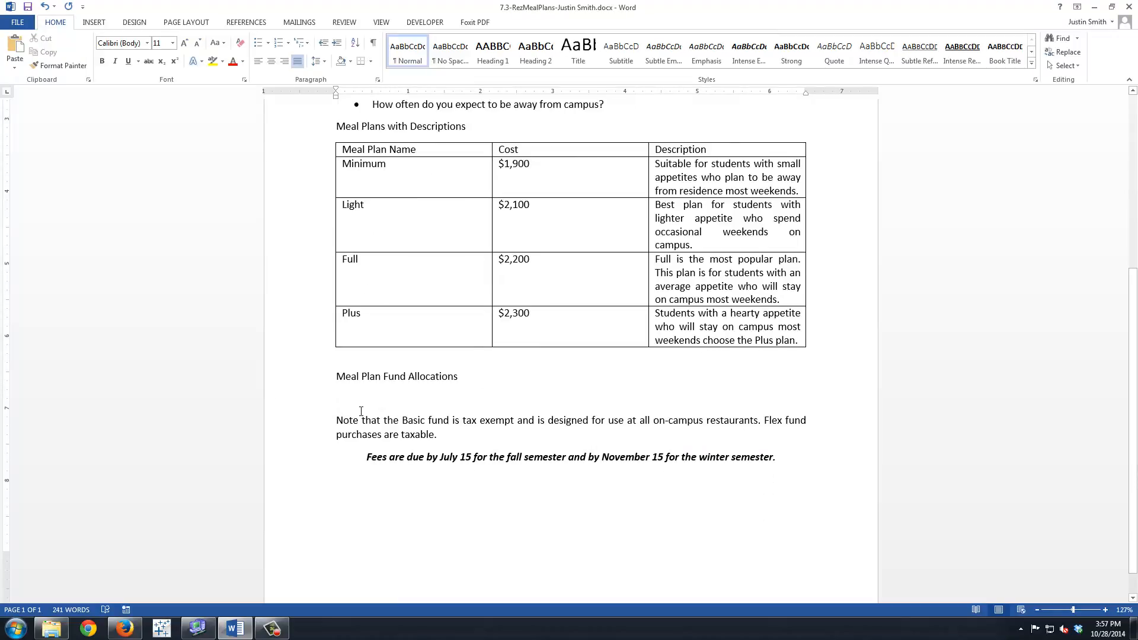
{"action": "left_click", "coordinate": [94, 22]}
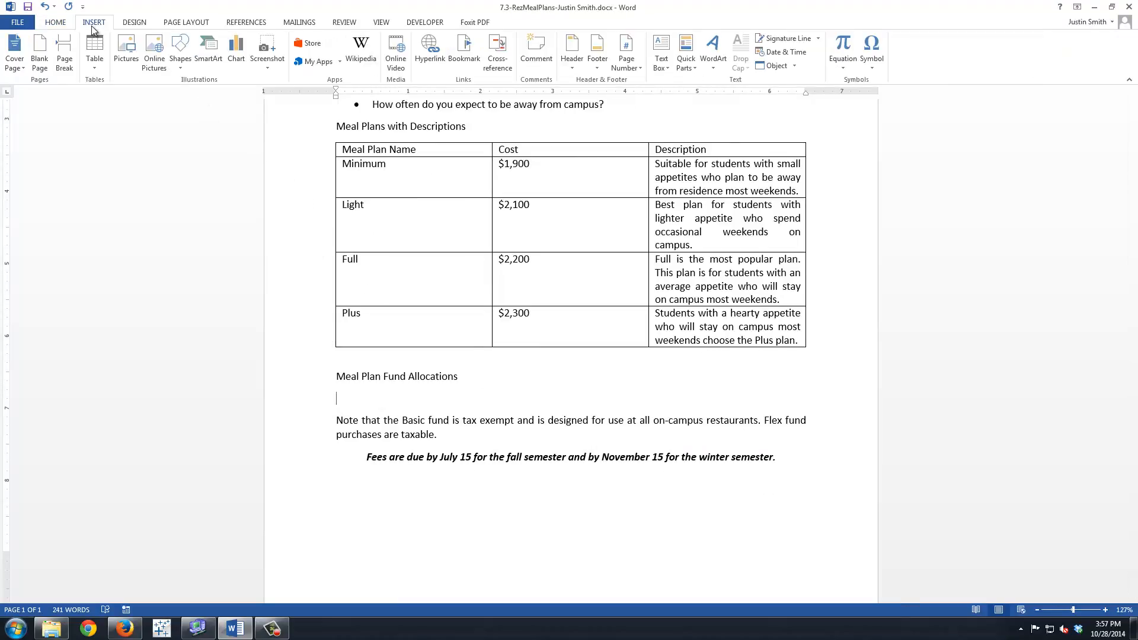
{"action": "left_click", "coordinate": [96, 68]}
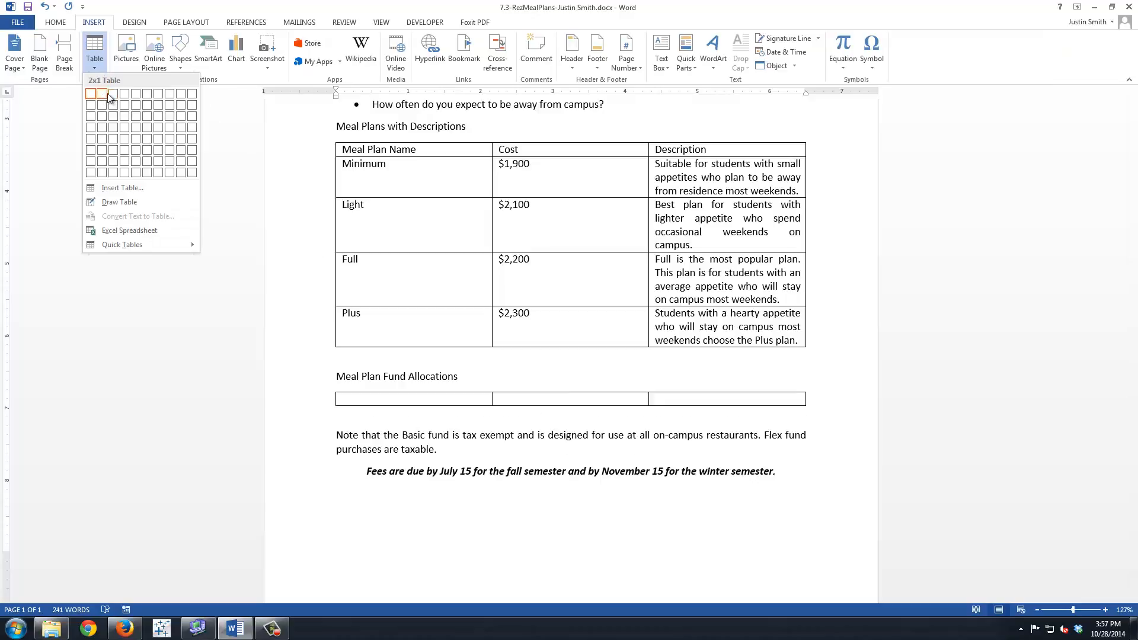
{"action": "left_click", "coordinate": [116, 187]}
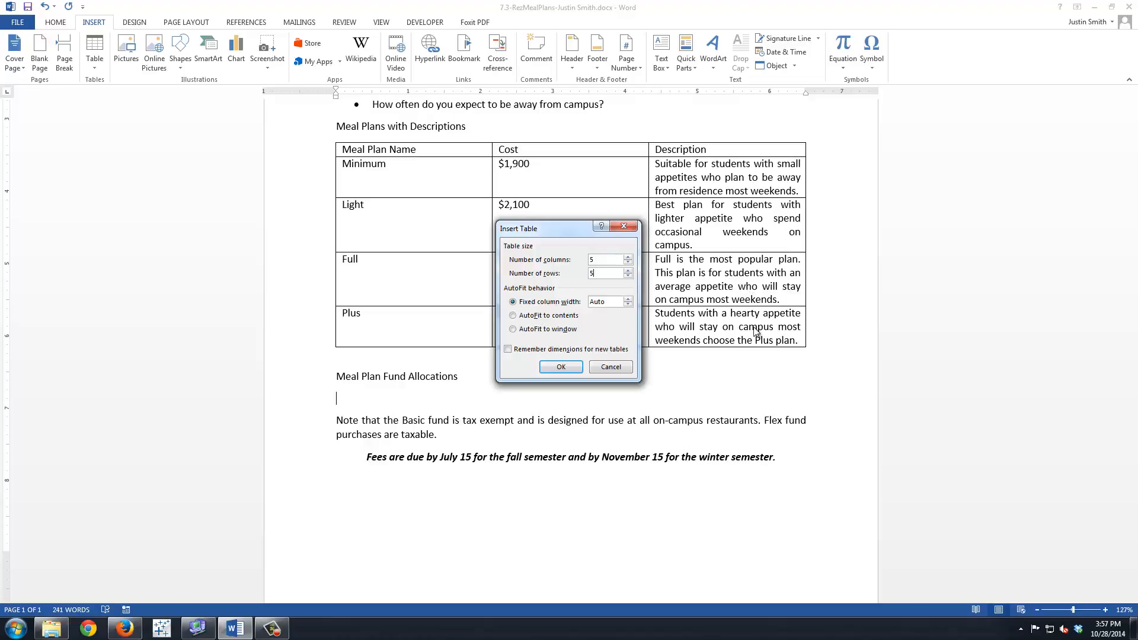
{"action": "left_click", "coordinate": [561, 366]}
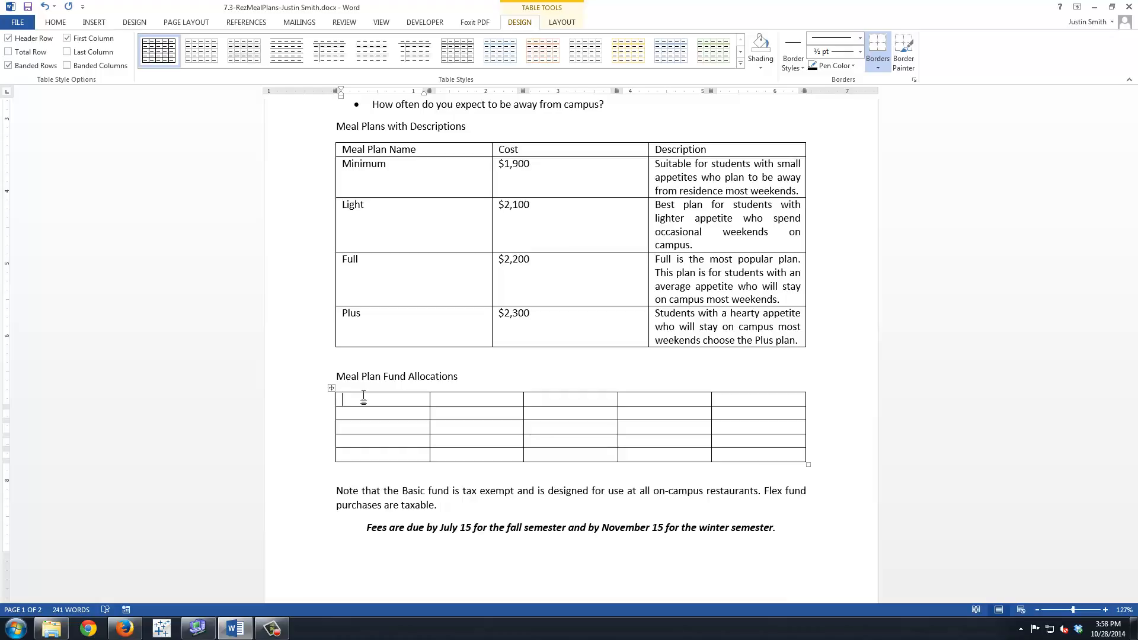
Enter the headings Meal Plan Name, Total Cost and Operating Fund in the first three columns of the fund allocations table.
{"action": "type", "text": "Meal Plan Name"}
{"action": "key", "text": "Tab"}
{"action": "type", "text": "Total Cost"}
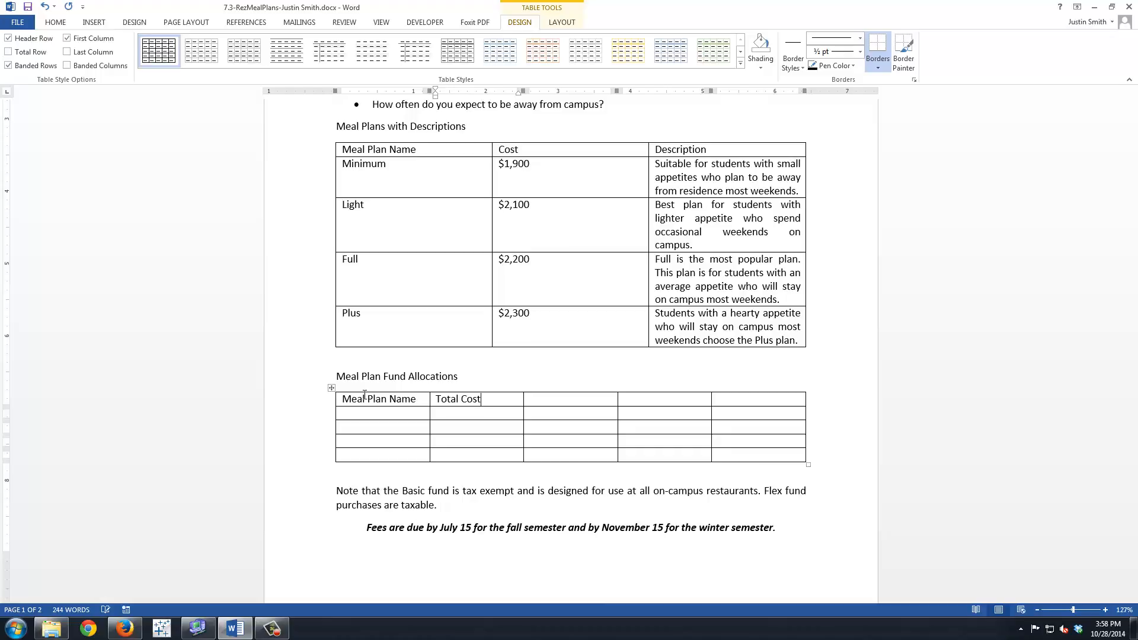
{"action": "key", "text": "Tab"}
{"action": "type", "text": "Operating Fund"}
Enter the headings Basic Fund and Flex Fund in the last two columns of the fund allocations table.
{"action": "key", "text": "Tab"}
{"action": "type", "text": "Basic"}
{"action": "key", "text": "Tab"}
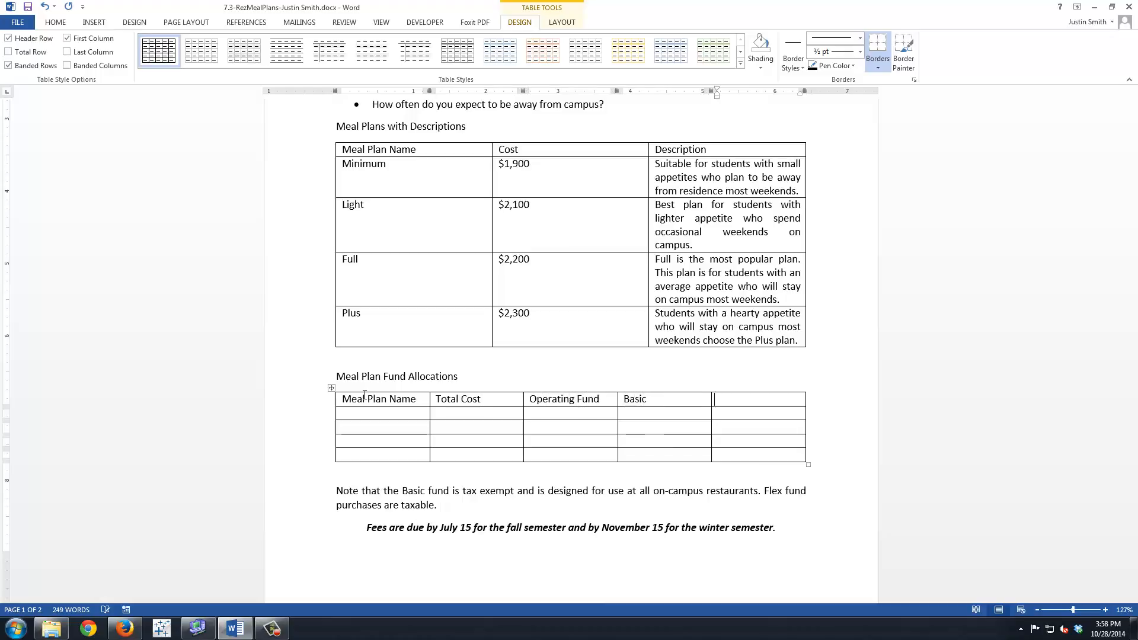
{"action": "key", "text": "shift+Tab"}
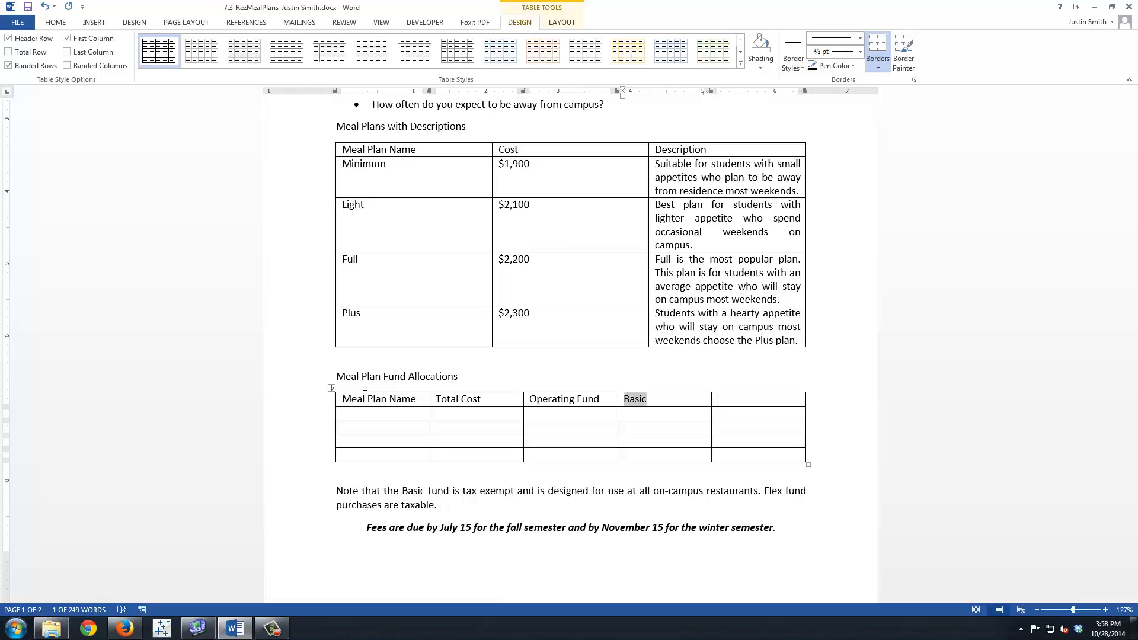
{"action": "key", "text": "Right"}
{"action": "type", "text": "Fund"}
{"action": "key", "text": "Tab"}
{"action": "type", "text": "Flex"}
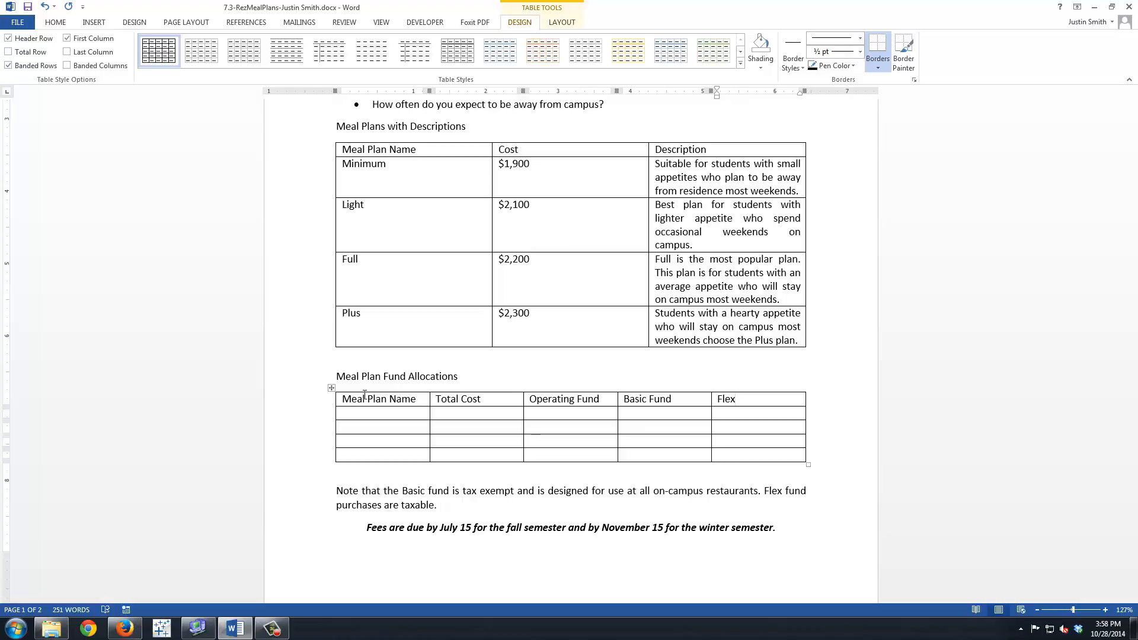
{"action": "type", "text": "Fund"}
Enter Minimum and a $ sign under Meal Plan Name and Total Cost in the second row, and place the cursor in the paragraph below the table.
{"action": "key", "text": "Tab"}
{"action": "type", "text": "Minimum"}
{"action": "key", "text": "Tab"}
{"action": "type", "text": "$"}
{"action": "left_click", "coordinate": [752, 457]}
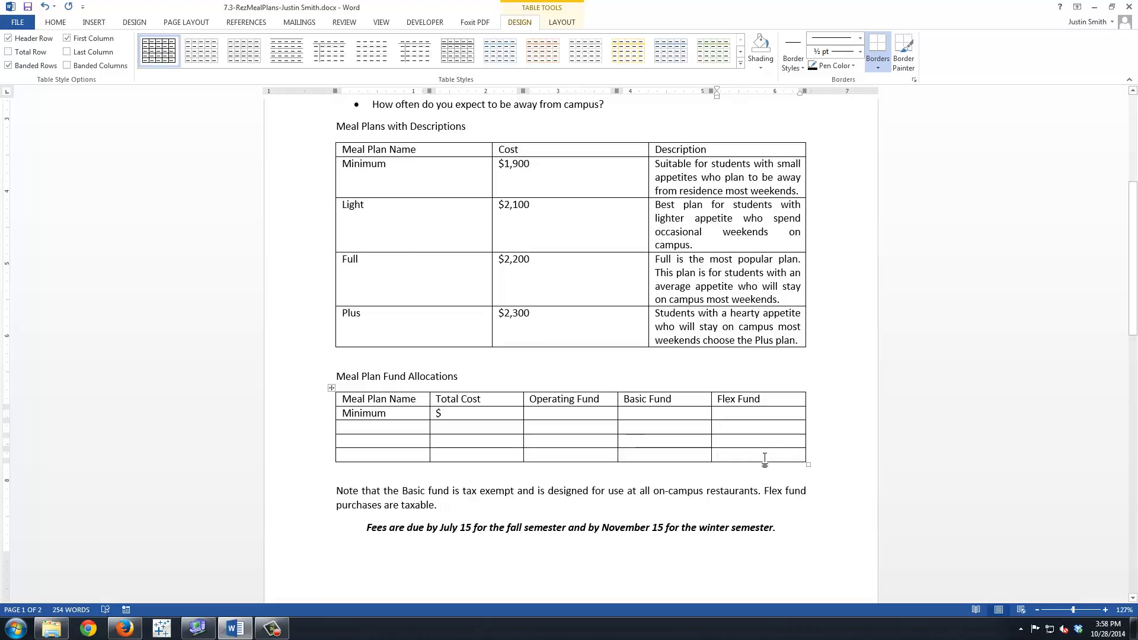
{"action": "left_click", "coordinate": [580, 492]}
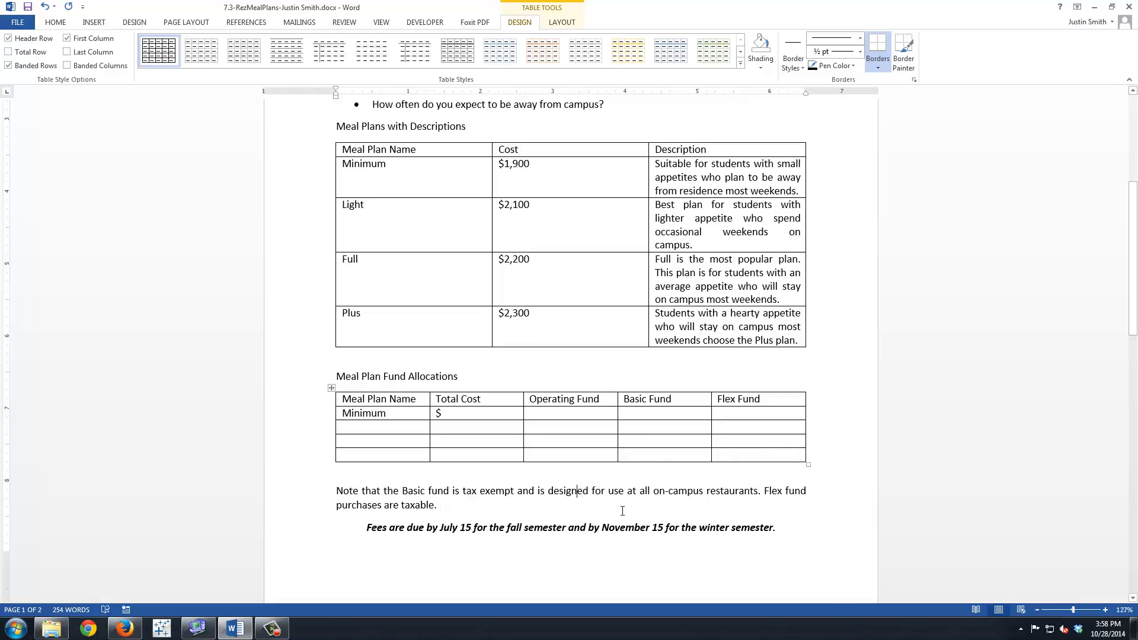